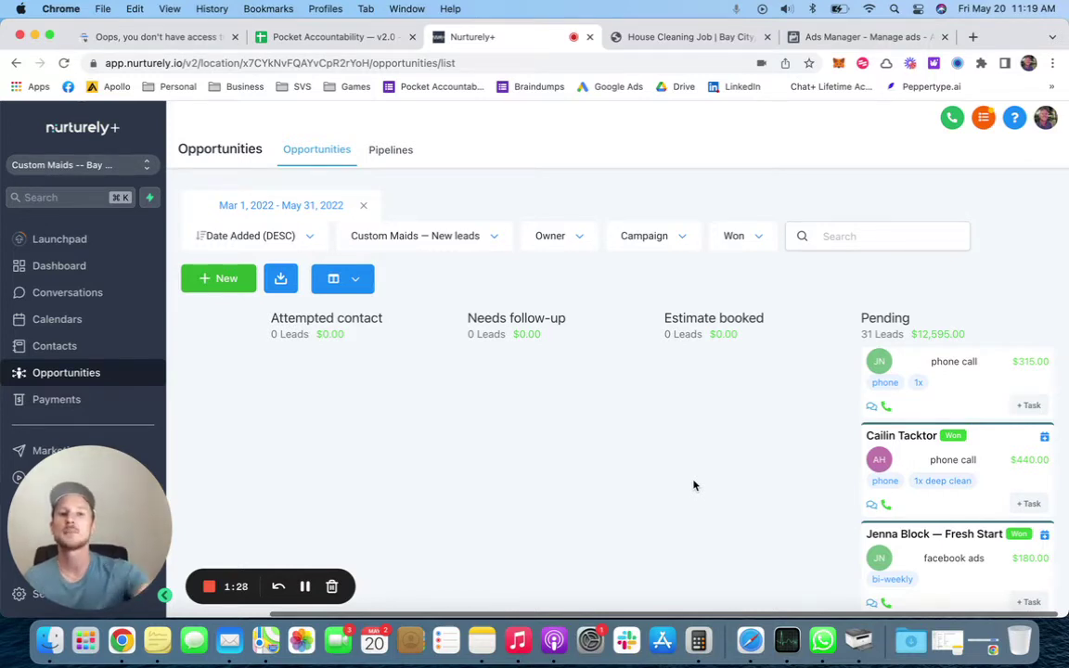
- Scroll through the Won deals on the Opportunities board to review them
scroll(906, 389, "down", 5)
scroll(905, 389, "up", 5)
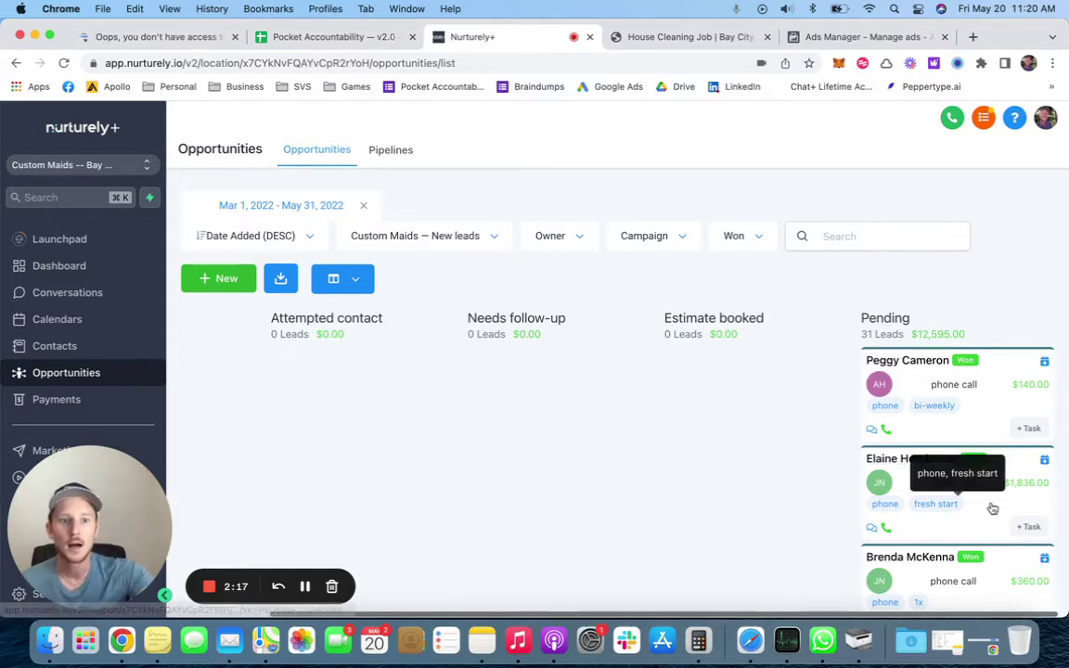
scroll(988, 502, "down", 2)
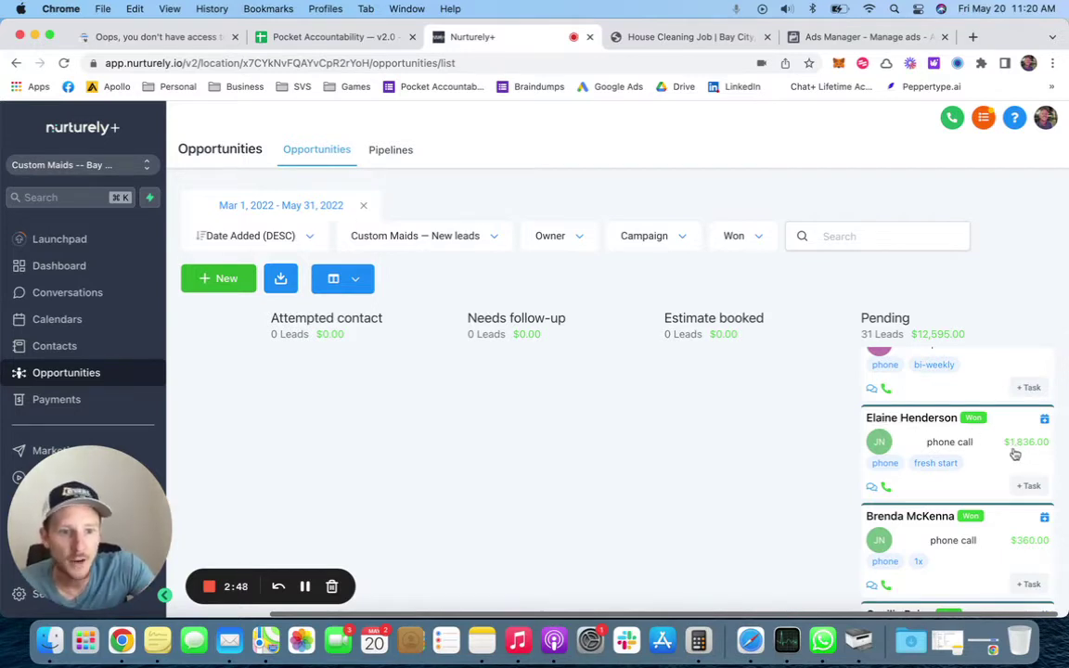
scroll(966, 431, "down", 2)
scroll(1016, 453, "down", 8)
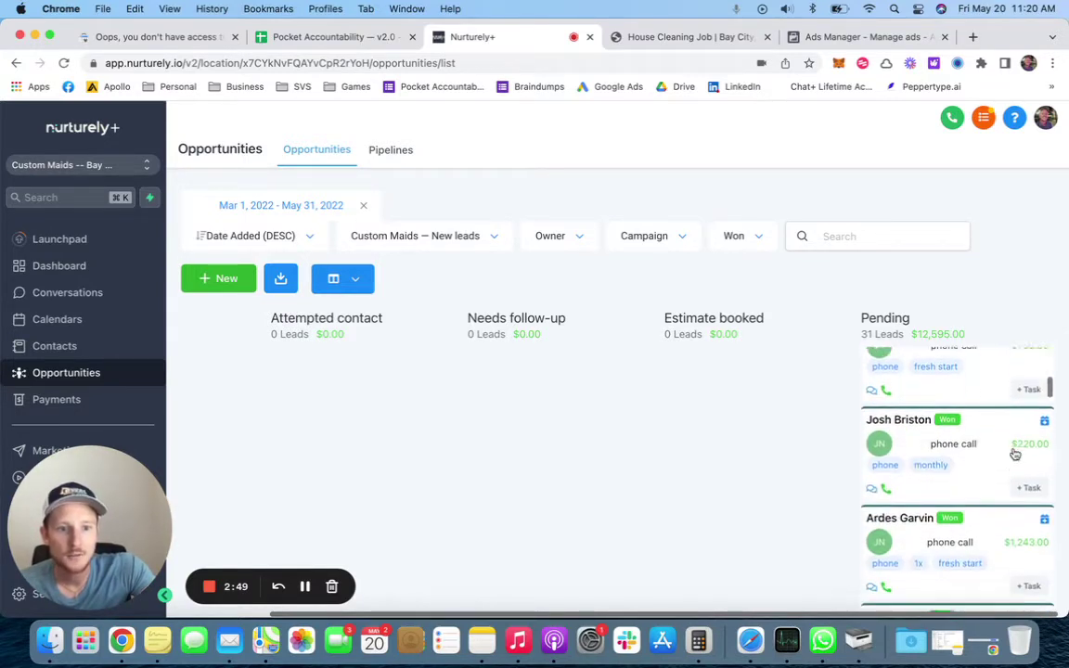
scroll(1015, 453, "down", 3)
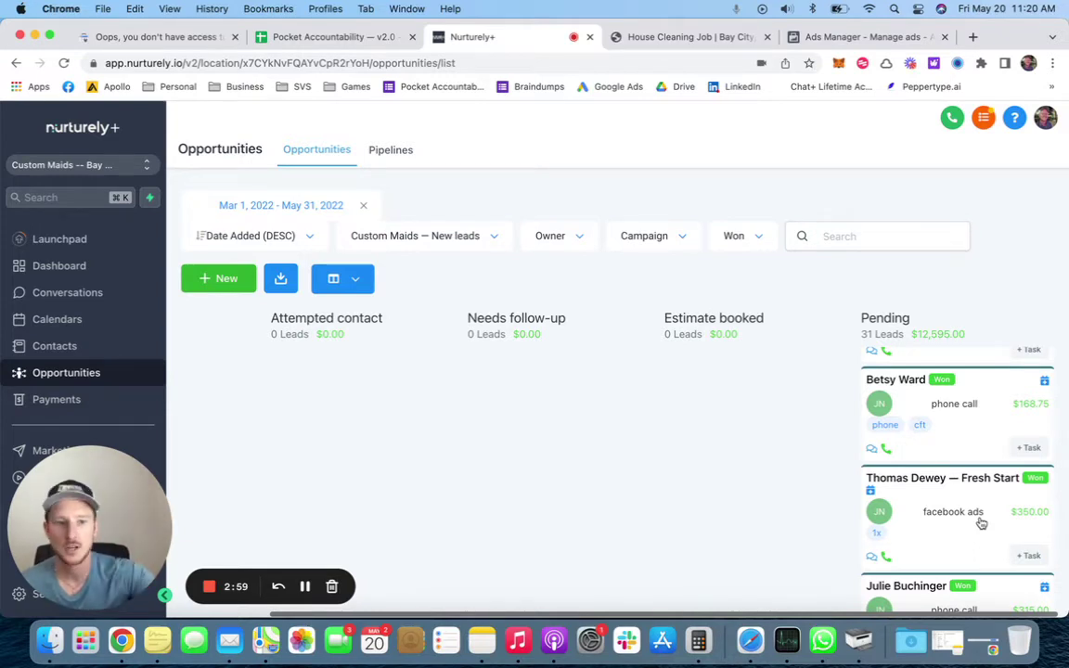
scroll(981, 524, "down", 5)
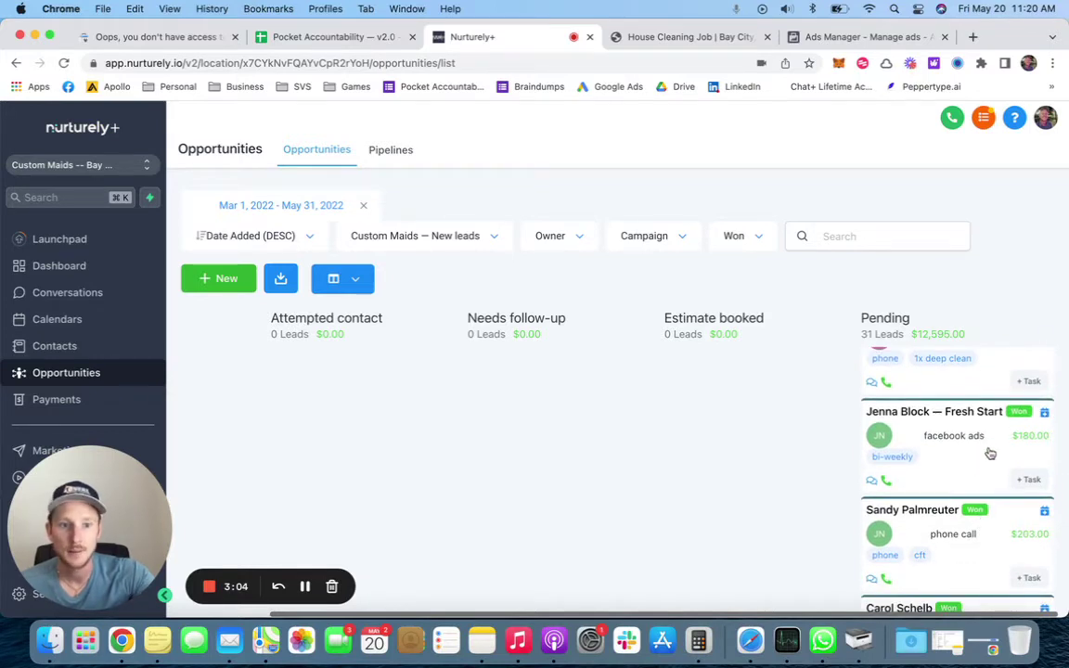
scroll(998, 446, "up", 3)
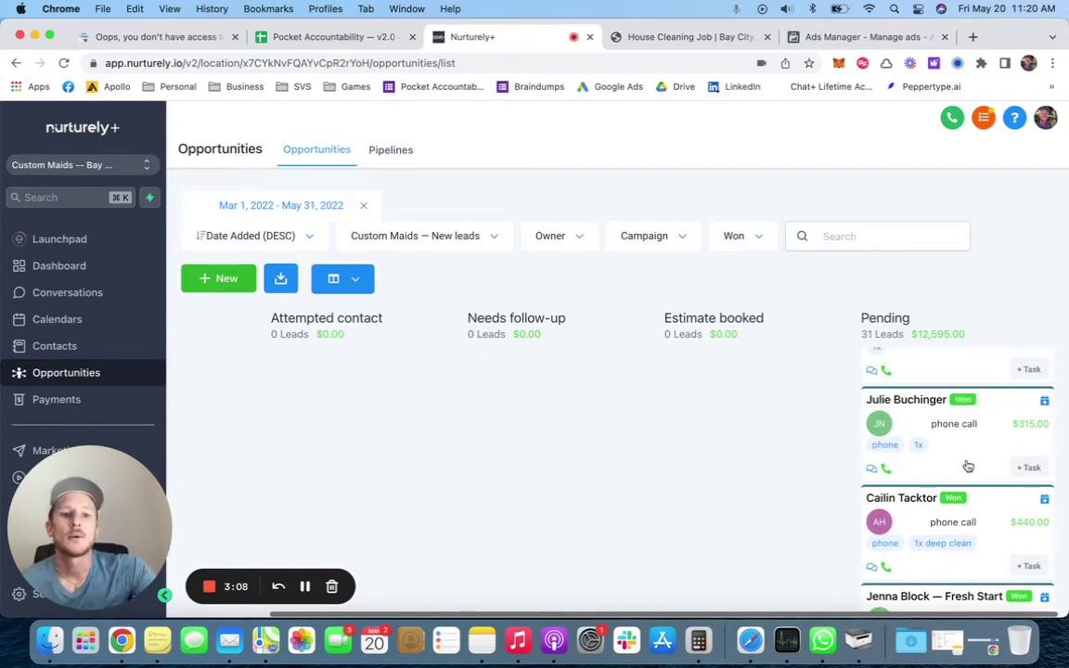
scroll(961, 454, "up", 3)
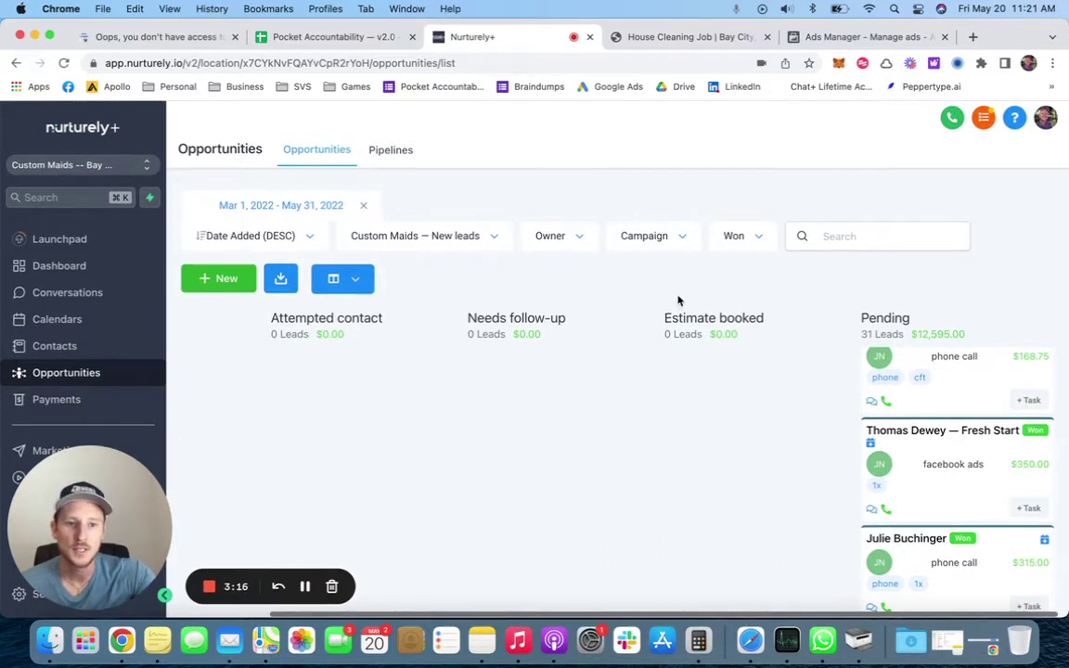
scroll(977, 449, "up", 3)
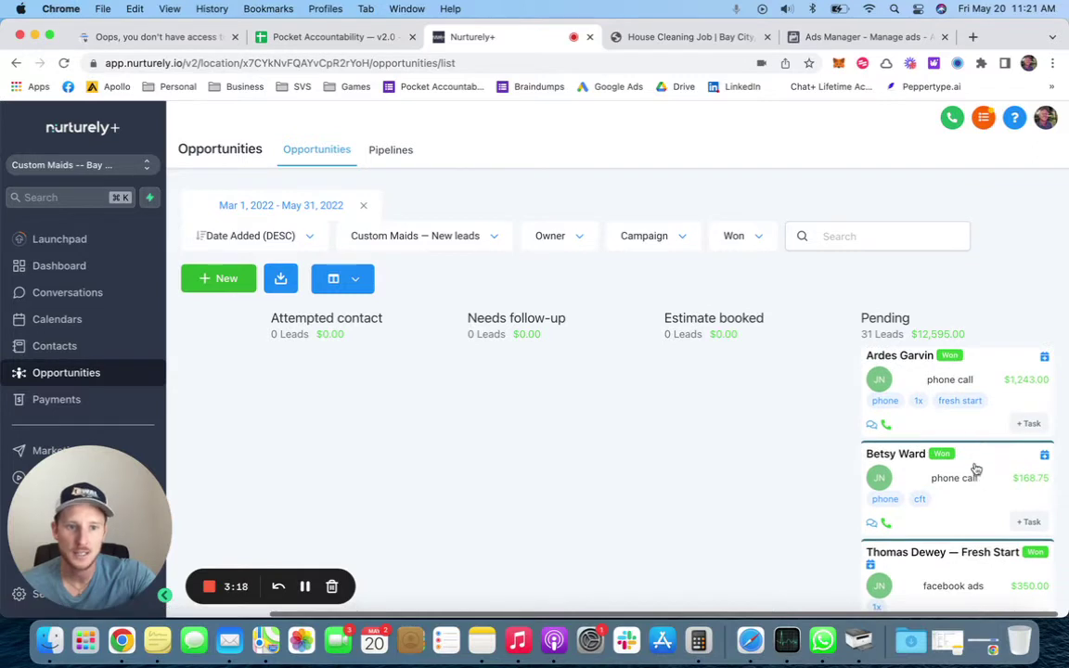
scroll(976, 455, "up", 1)
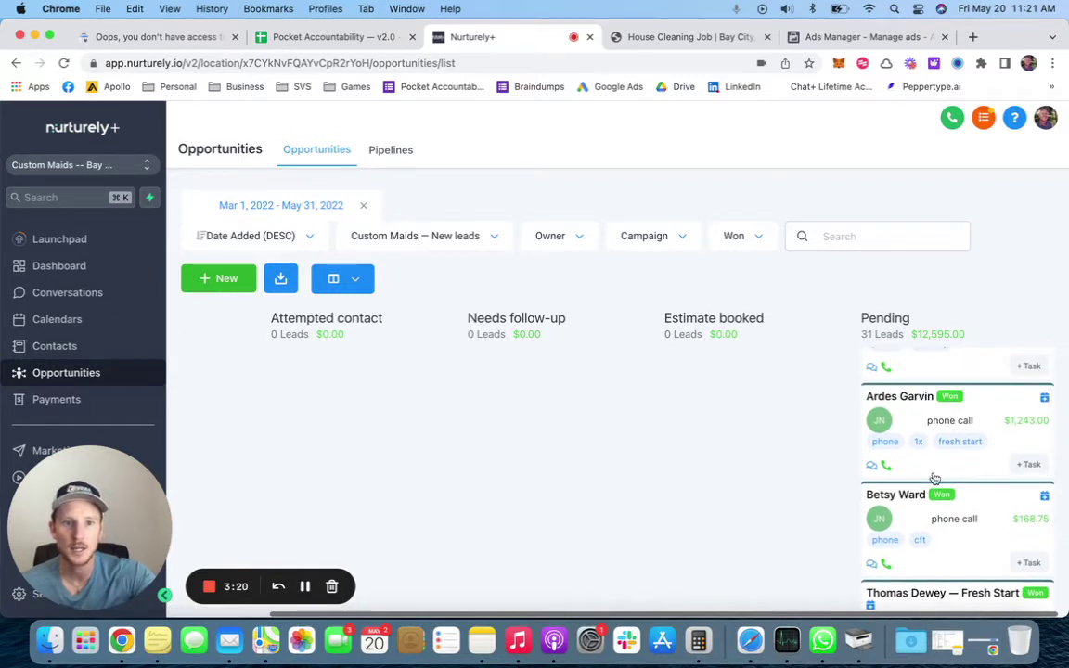
scroll(935, 478, "up", 3)
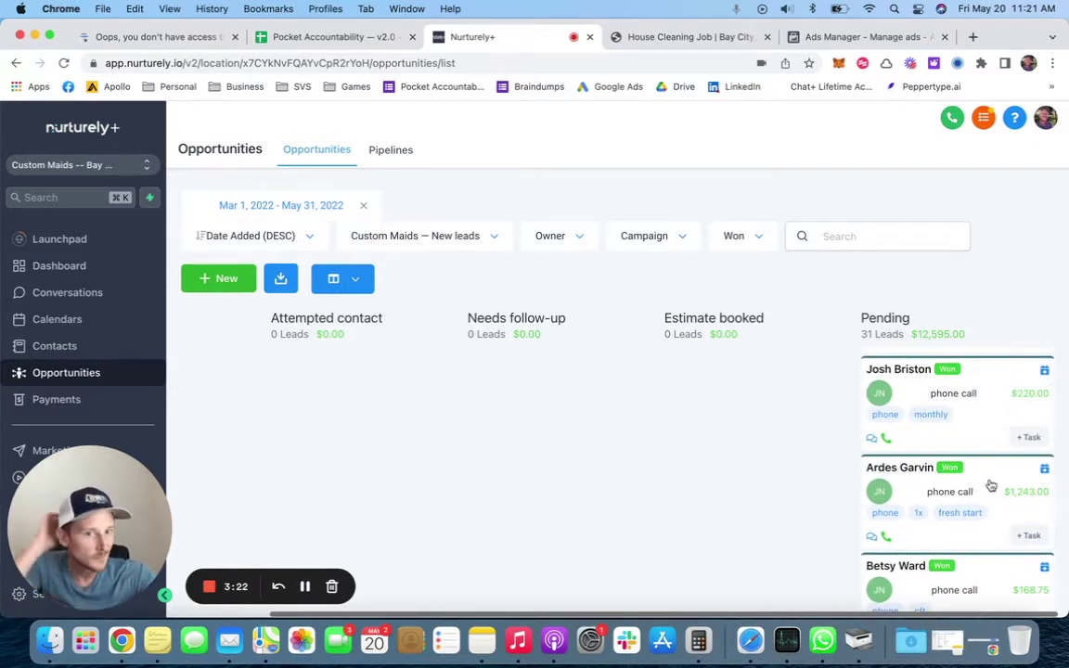
scroll(989, 482, "down", 8)
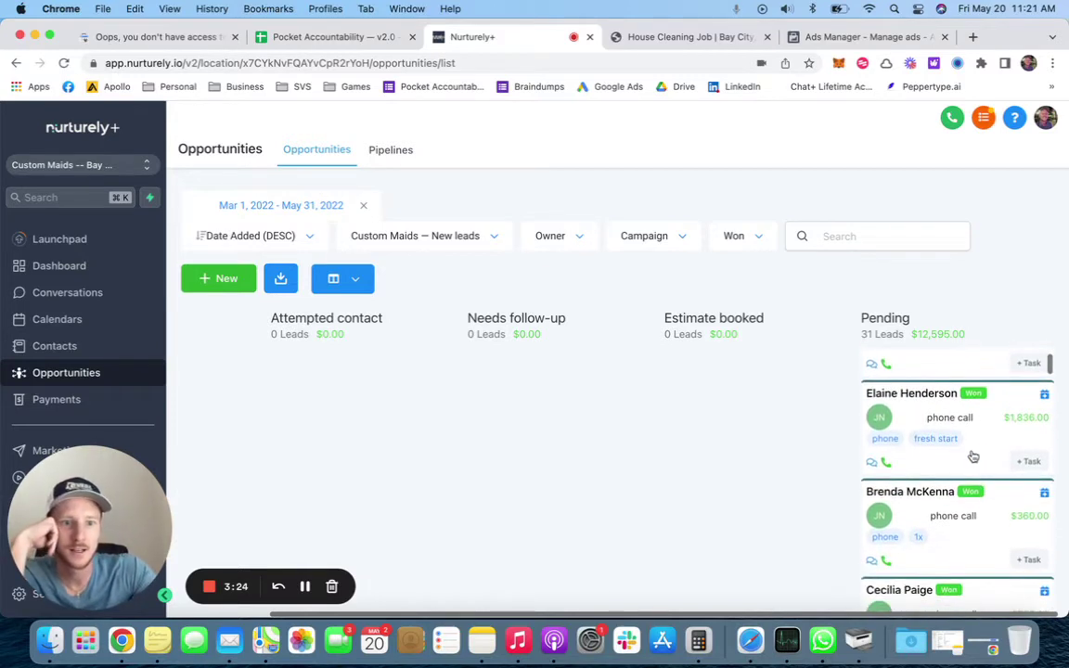
scroll(1006, 432, "down", 8)
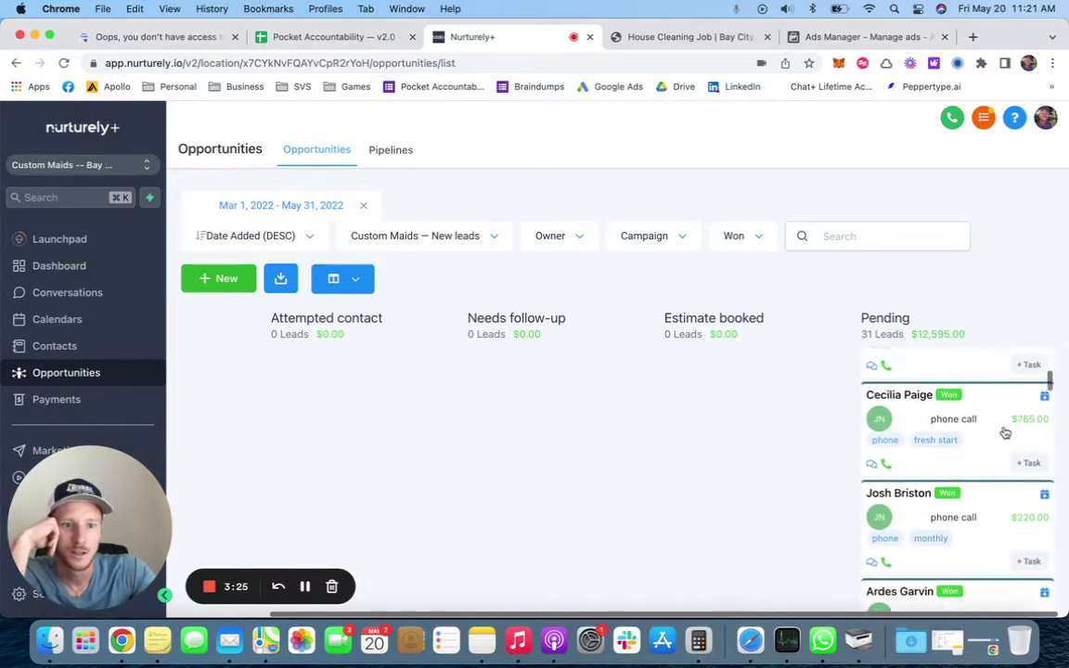
scroll(1005, 432, "down", 2)
scroll(1003, 434, "up", 5)
scroll(1002, 437, "down", 2)
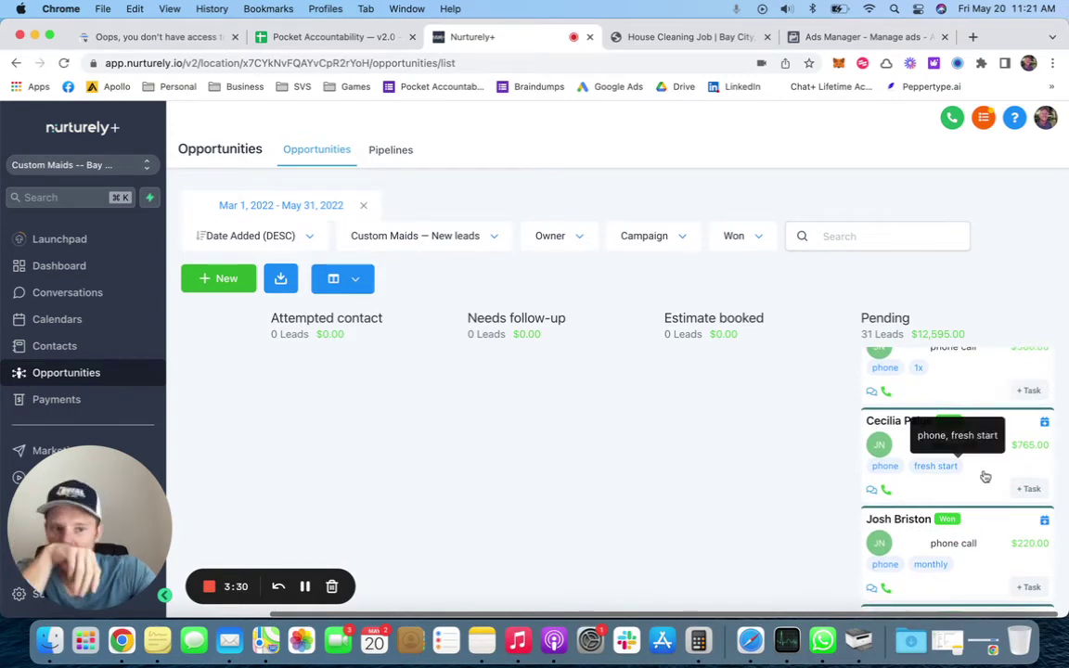
scroll(978, 482, "down", 4)
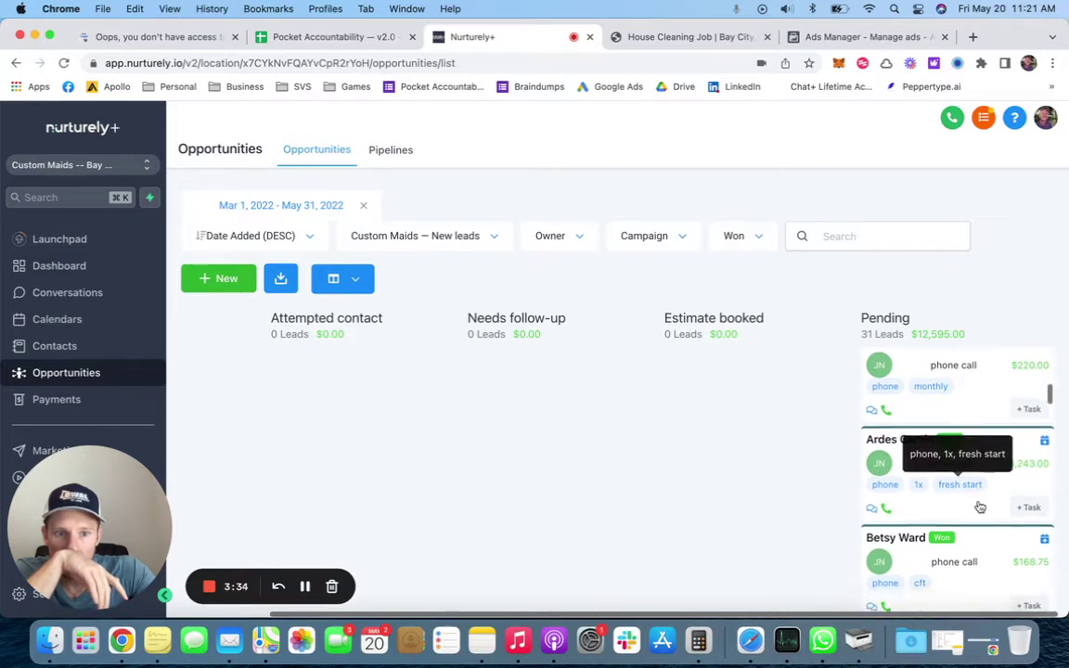
scroll(975, 506, "down", 2)
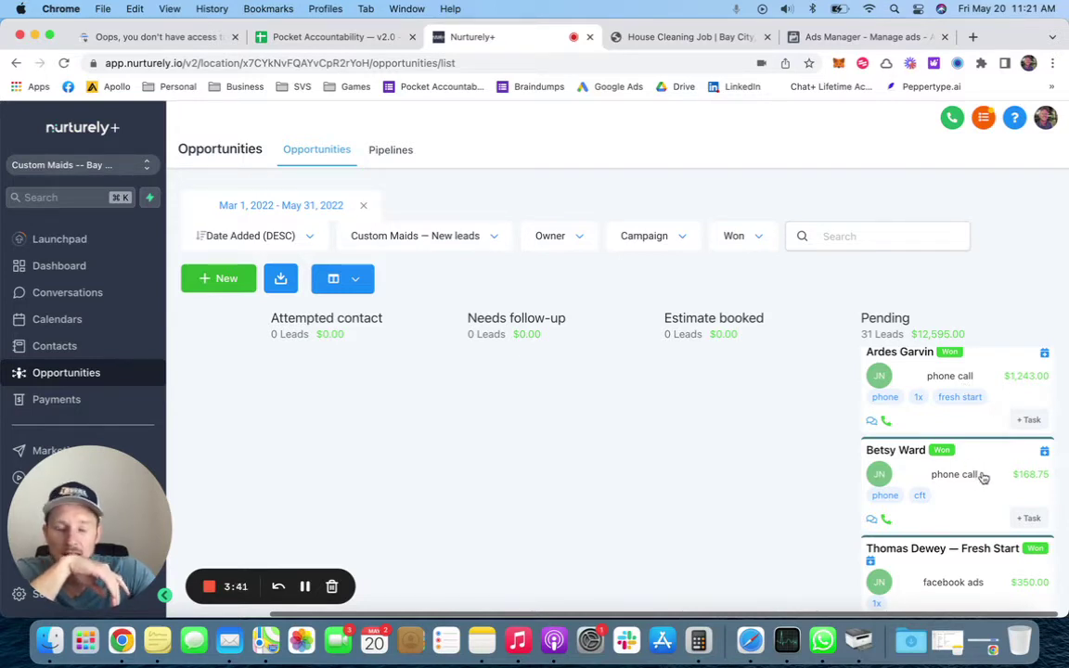
scroll(987, 474, "down", 3)
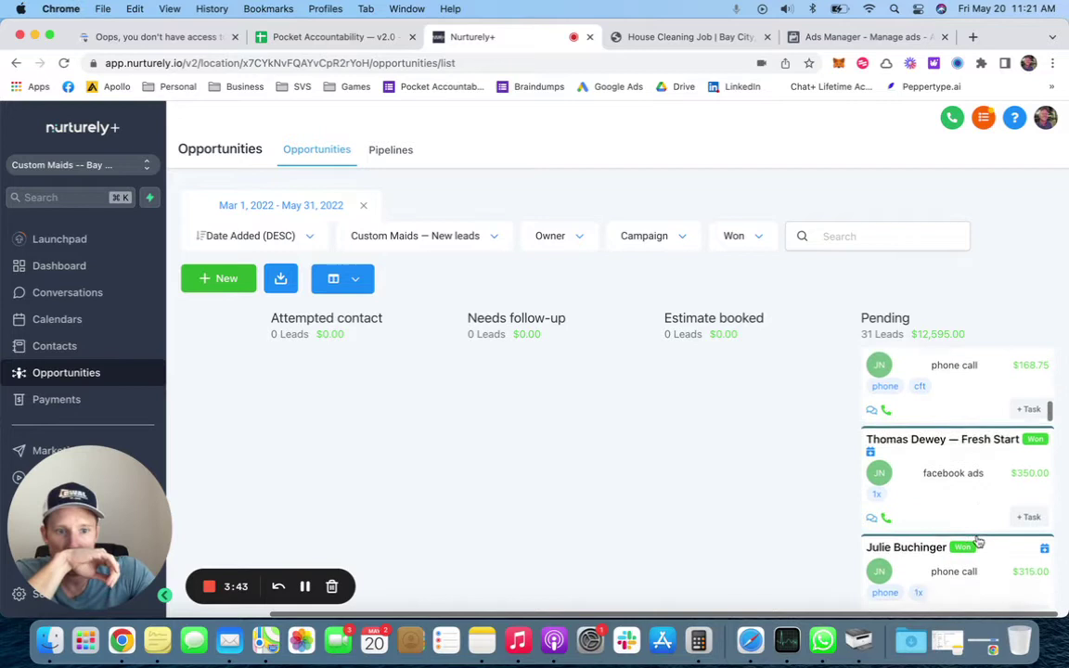
scroll(988, 459, "down", 4)
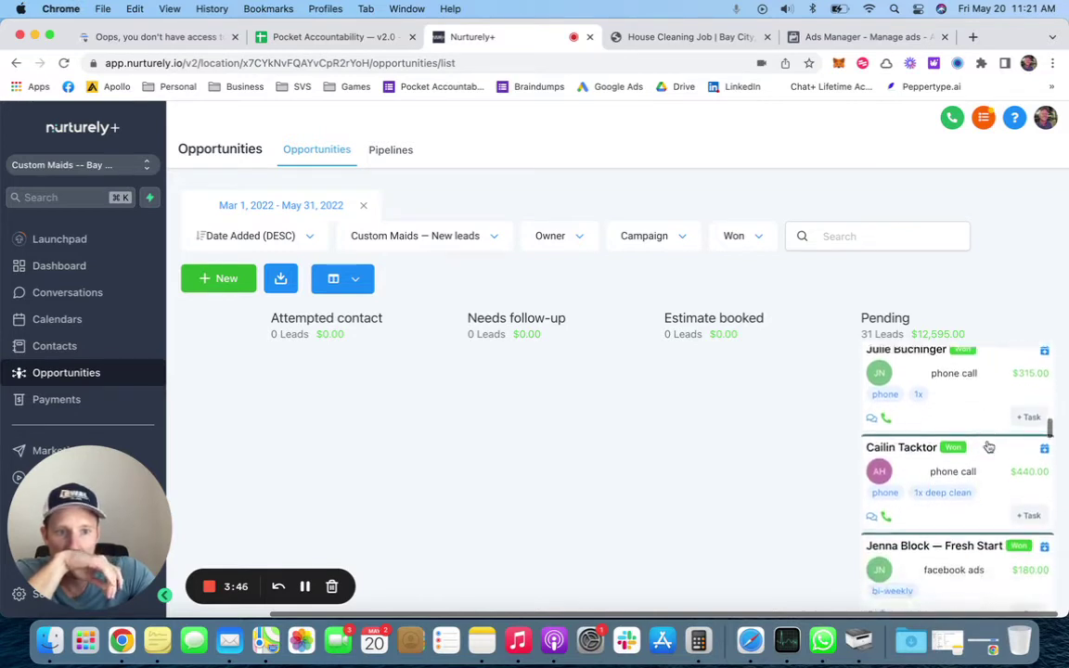
scroll(990, 455, "down", 4)
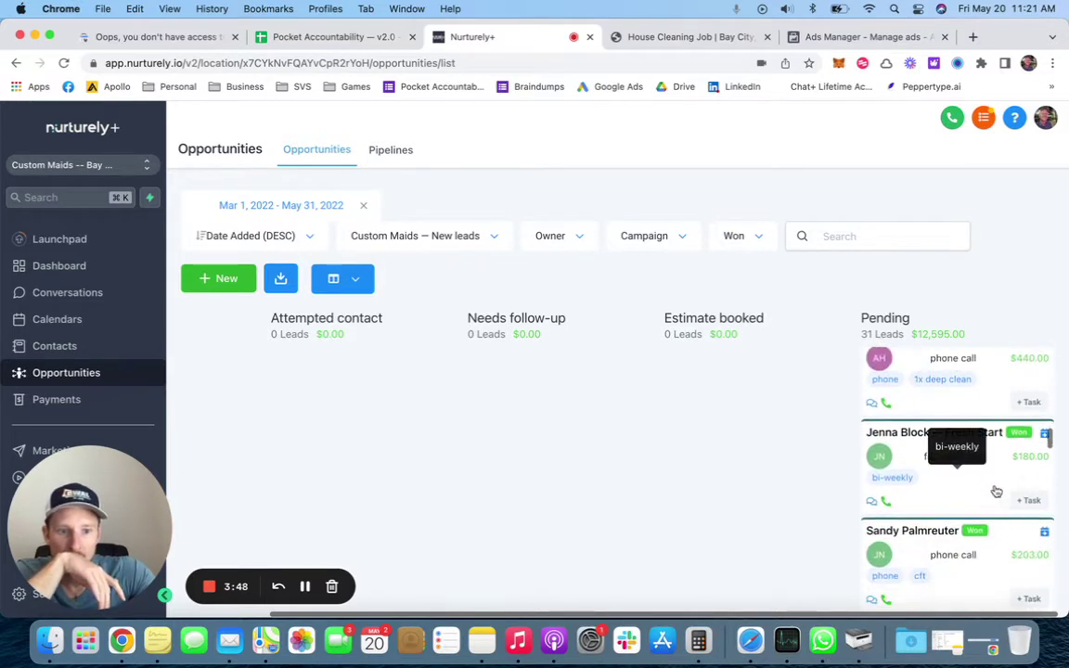
scroll(994, 478, "down", 2)
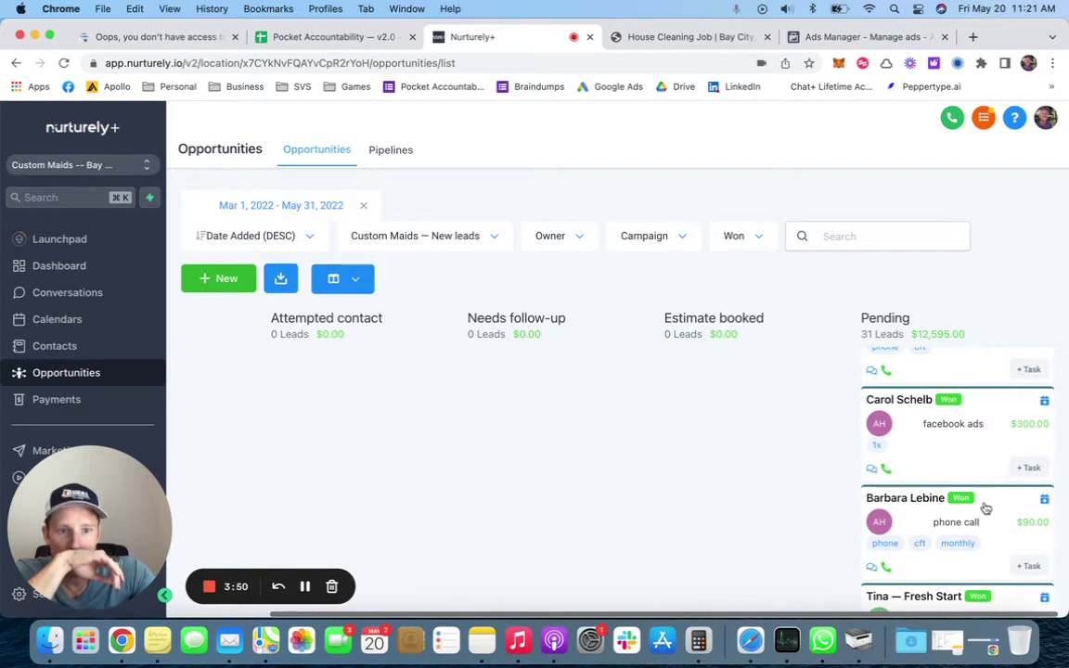
scroll(987, 496, "up", 2)
scroll(989, 492, "down", 10)
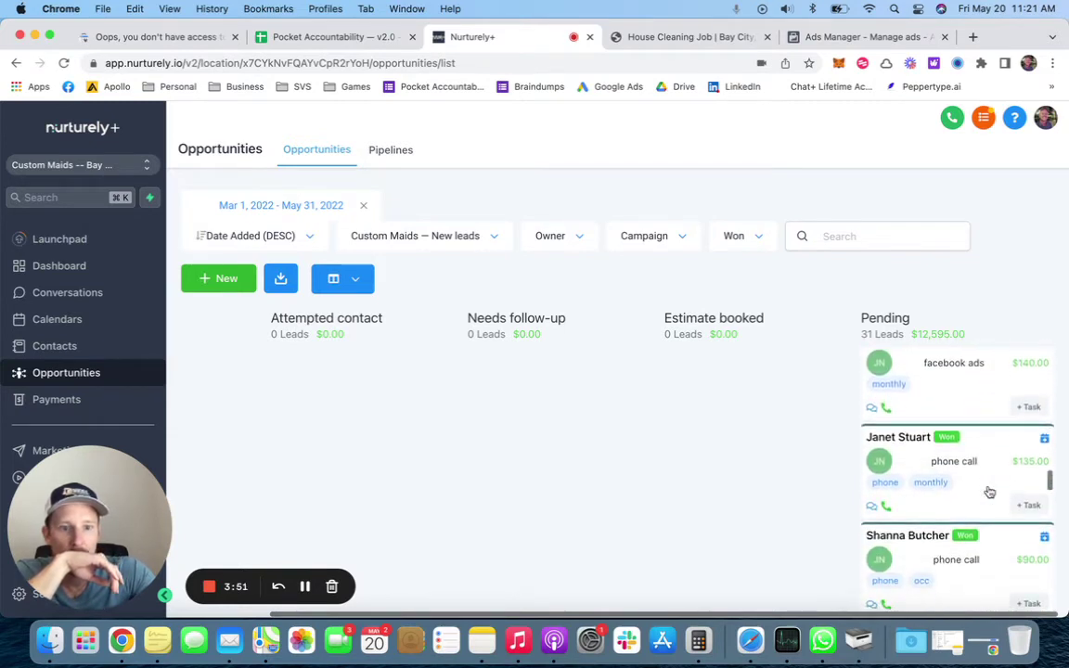
scroll(990, 492, "down", 4)
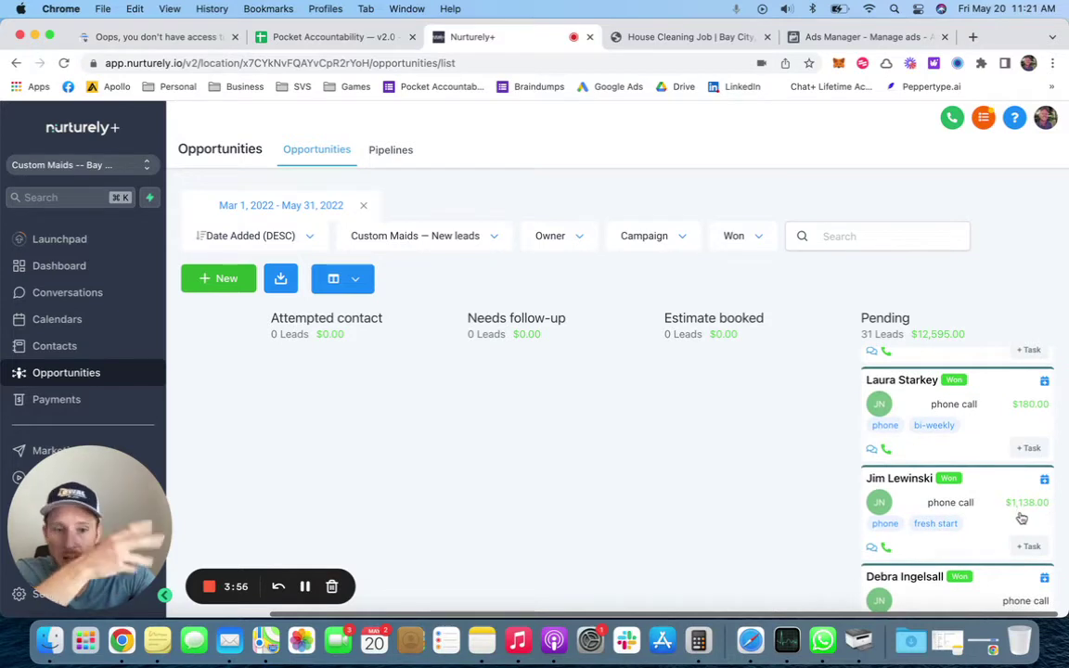
scroll(1020, 512, "down", 1)
scroll(1003, 515, "down", 4)
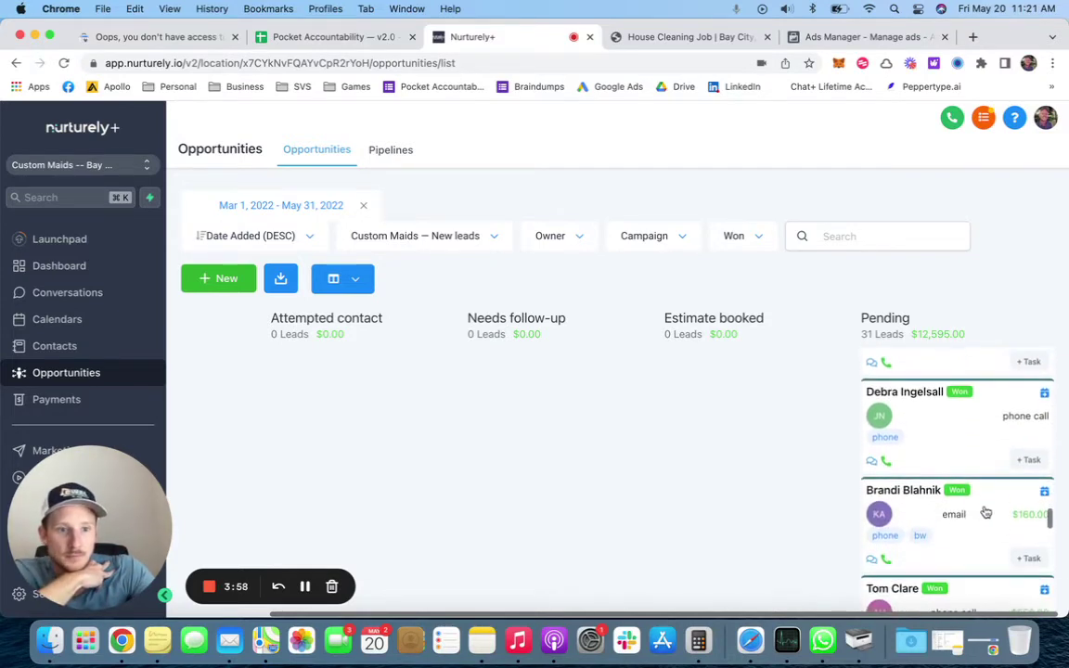
scroll(986, 513, "down", 3)
scroll(986, 511, "up", 2)
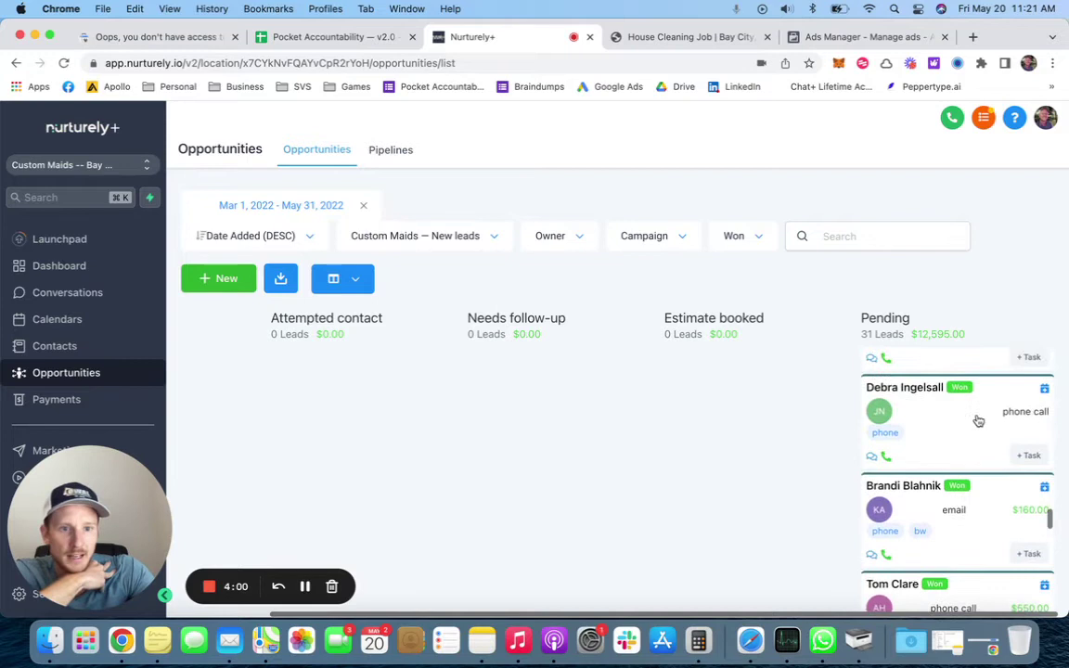
scroll(980, 458, "down", 3)
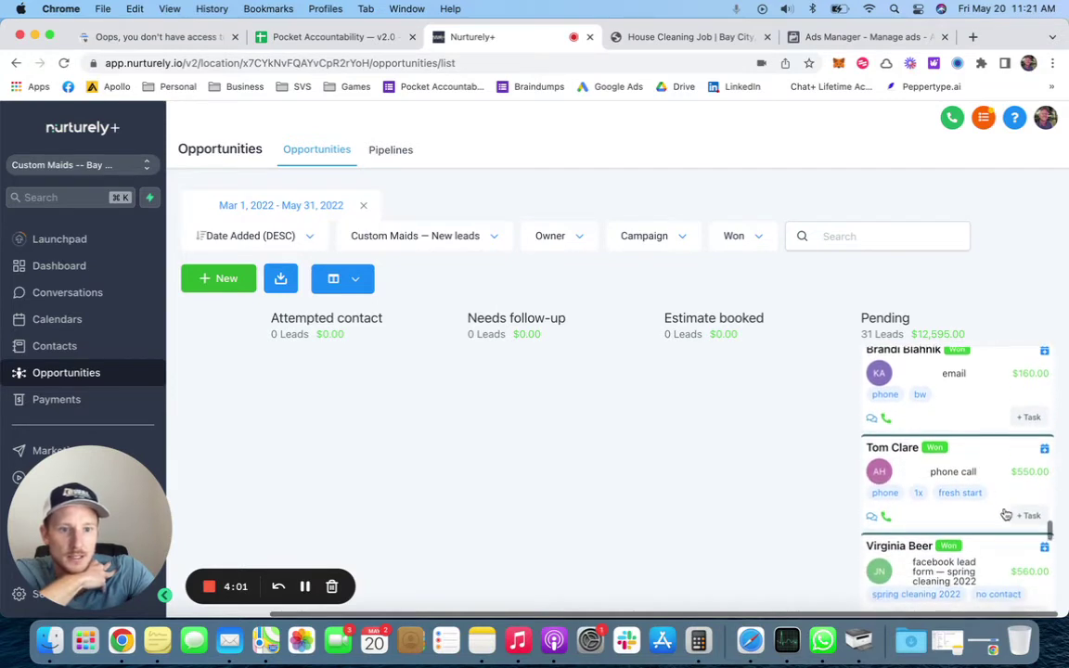
scroll(1006, 515, "down", 2)
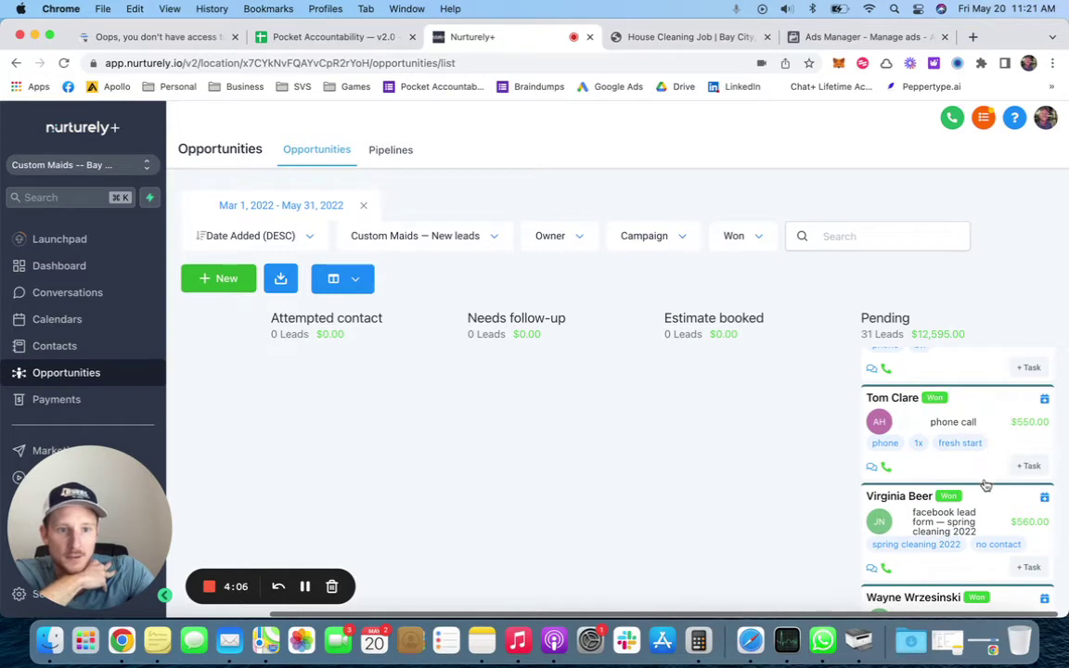
scroll(1007, 518, "down", 1)
scroll(1007, 517, "down", 2)
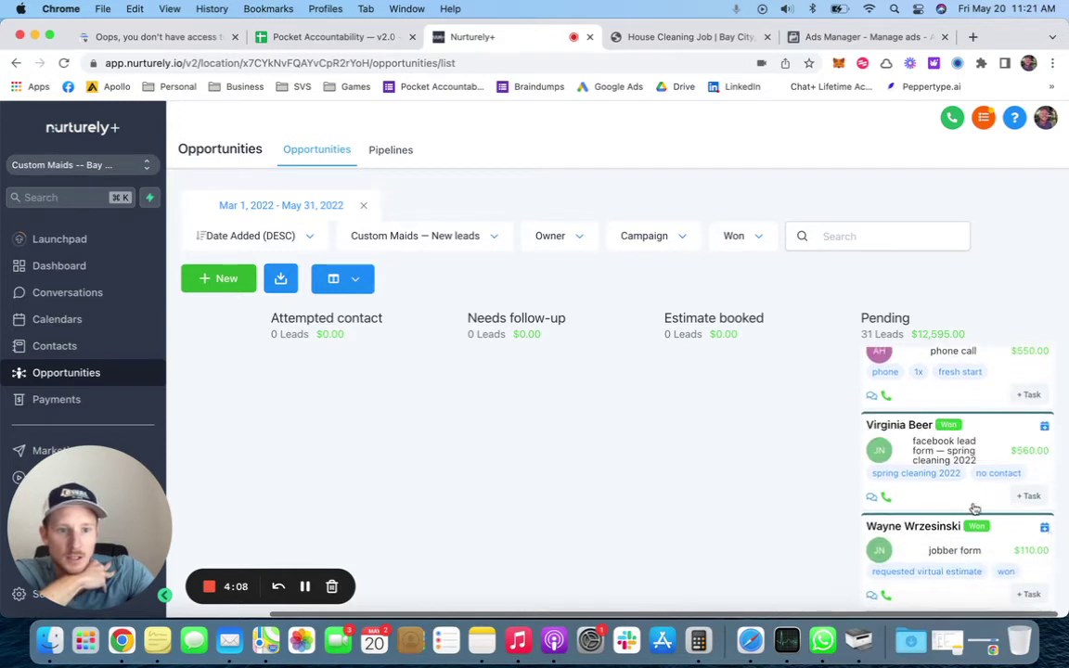
scroll(974, 508, "down", 2)
scroll(975, 508, "down", 10)
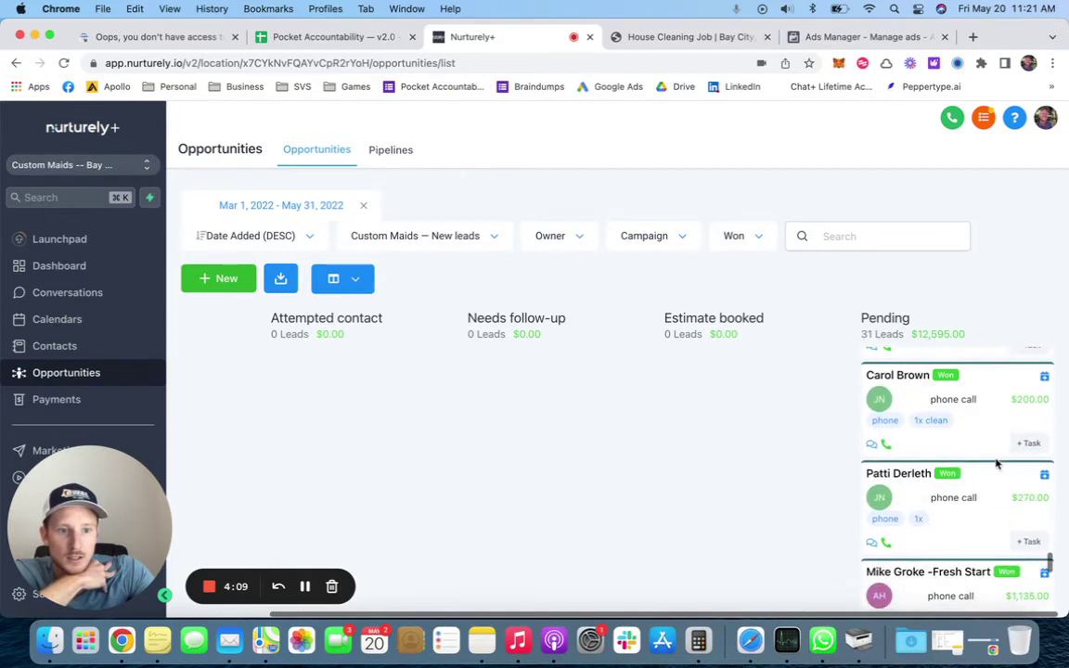
scroll(993, 511, "down", 5)
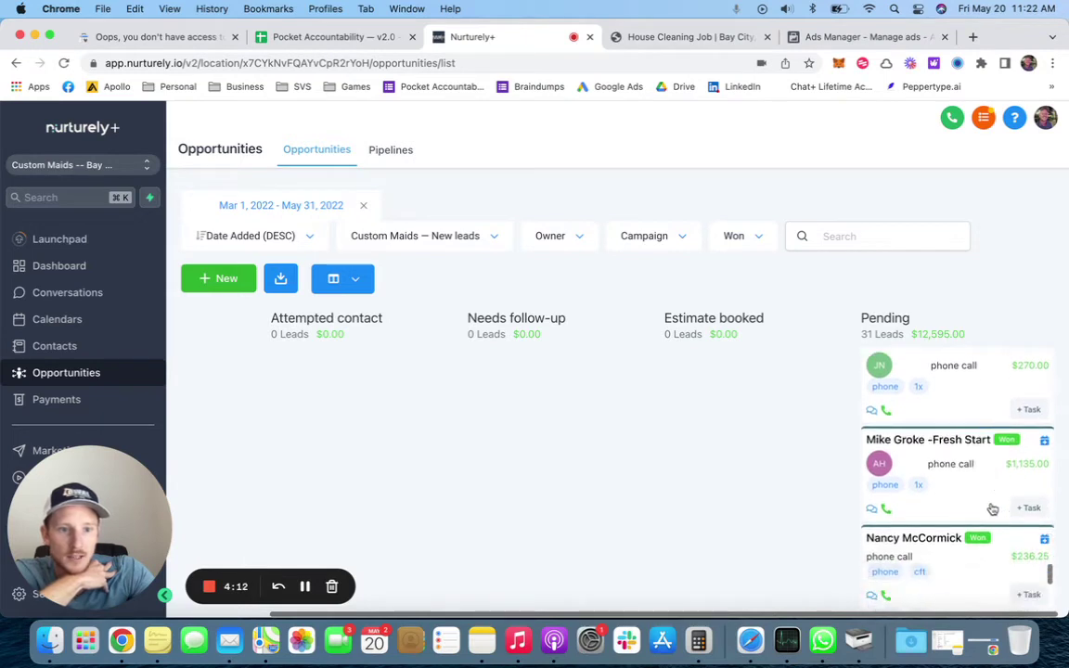
scroll(994, 508, "down", 7)
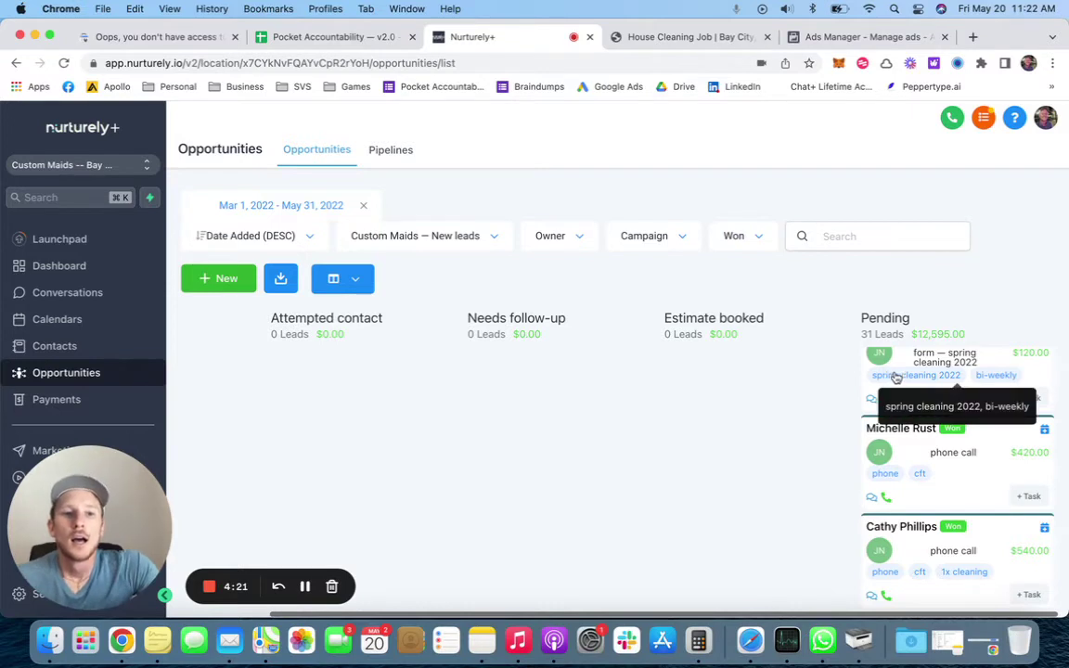
scroll(904, 371, "down", 3)
scroll(904, 371, "up", 3)
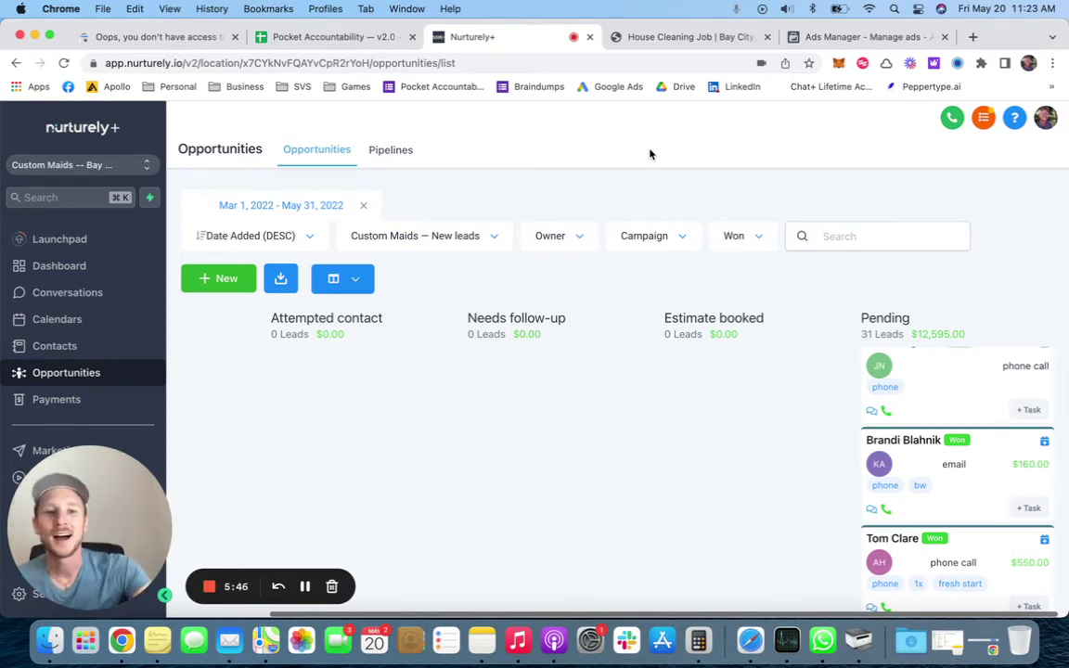
- Change the status filter from Won to All, then to Open
scroll(958, 445, "down", 10)
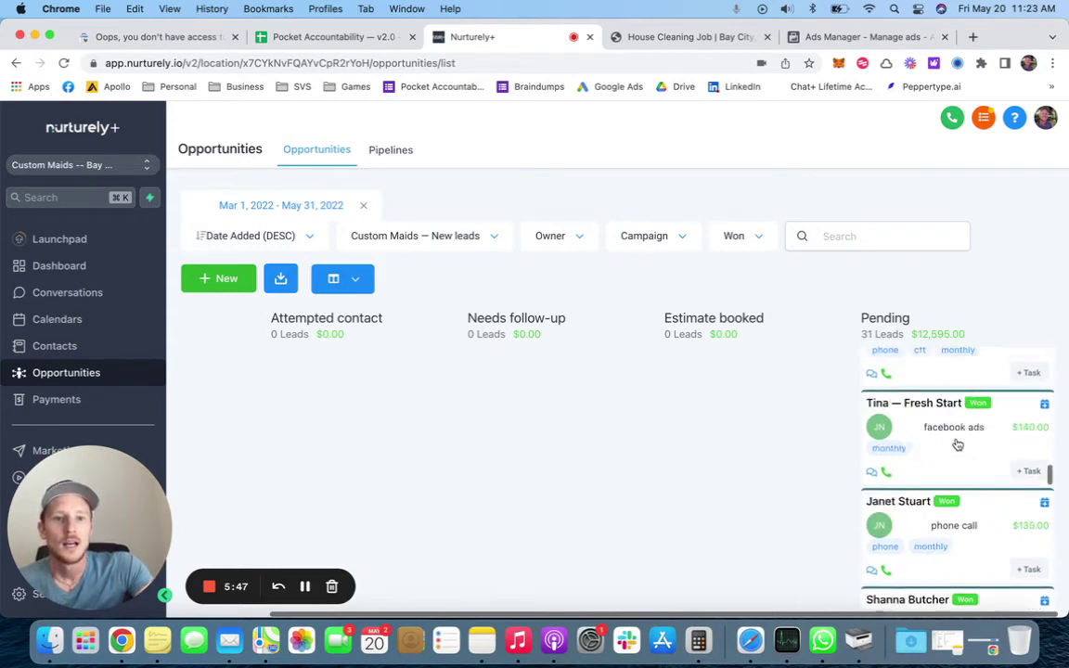
scroll(958, 445, "up", 10)
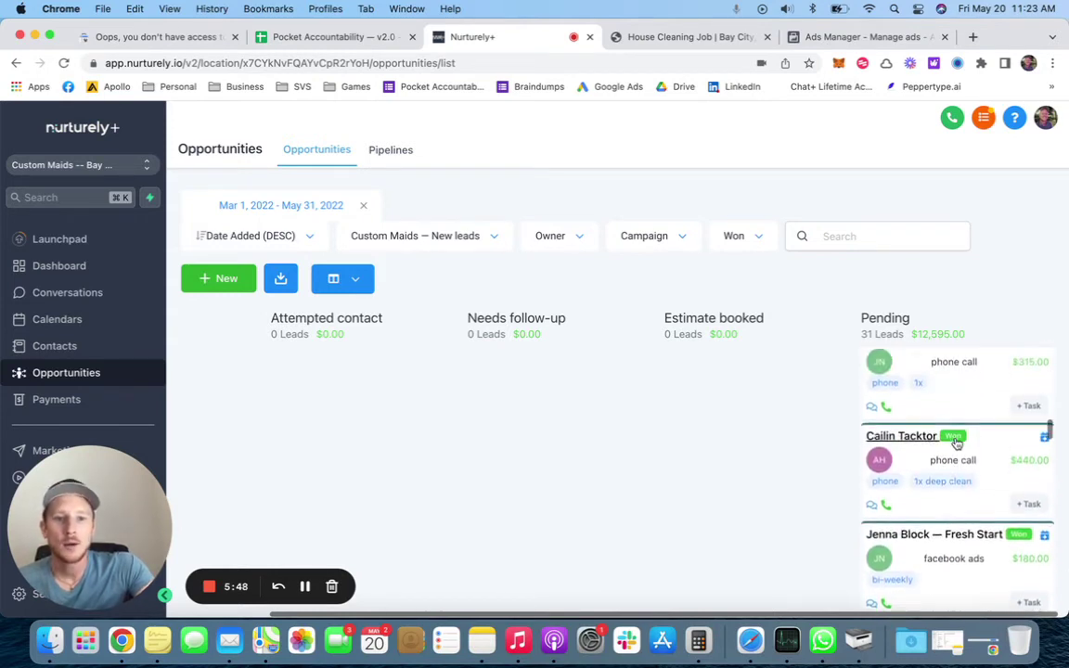
left_click(762, 239)
left_click(752, 268)
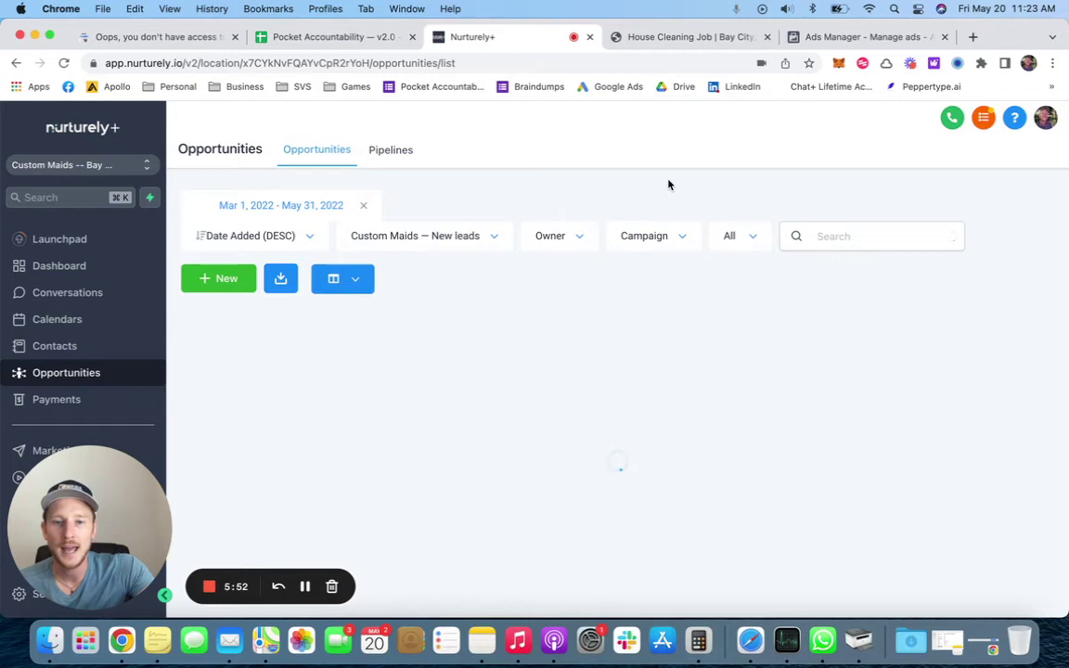
left_click(757, 236)
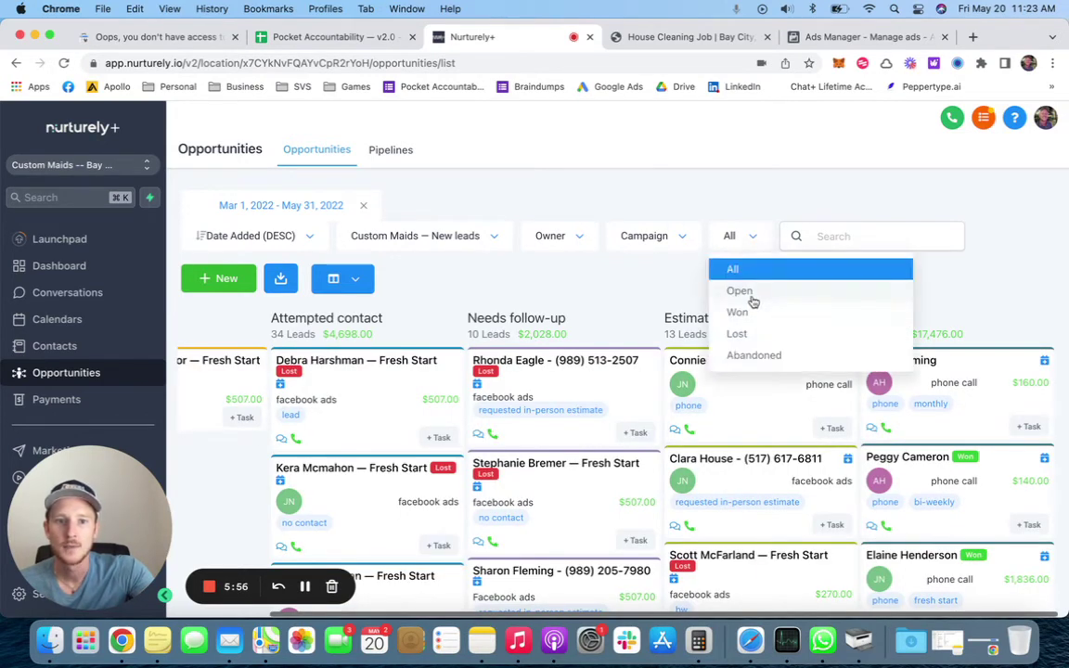
left_click(740, 291)
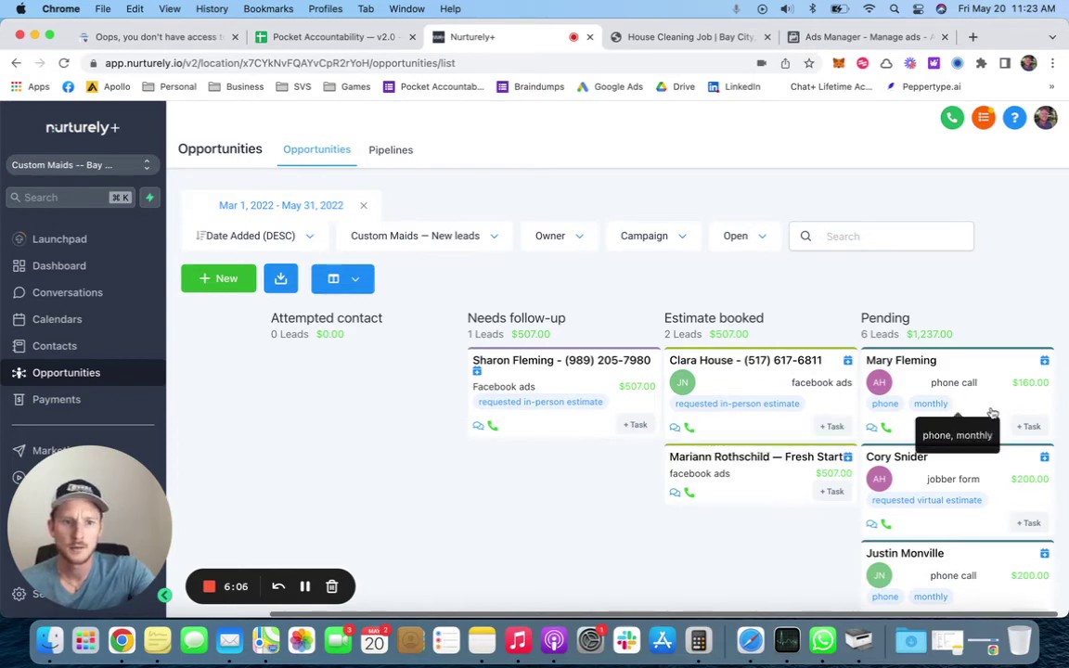
- Scroll through the Open leads: 6 Pending worth $1,237.00, 2 estimates booked
scroll(997, 403, "down", 1)
scroll(988, 427, "down", 2)
scroll(965, 496, "down", 5)
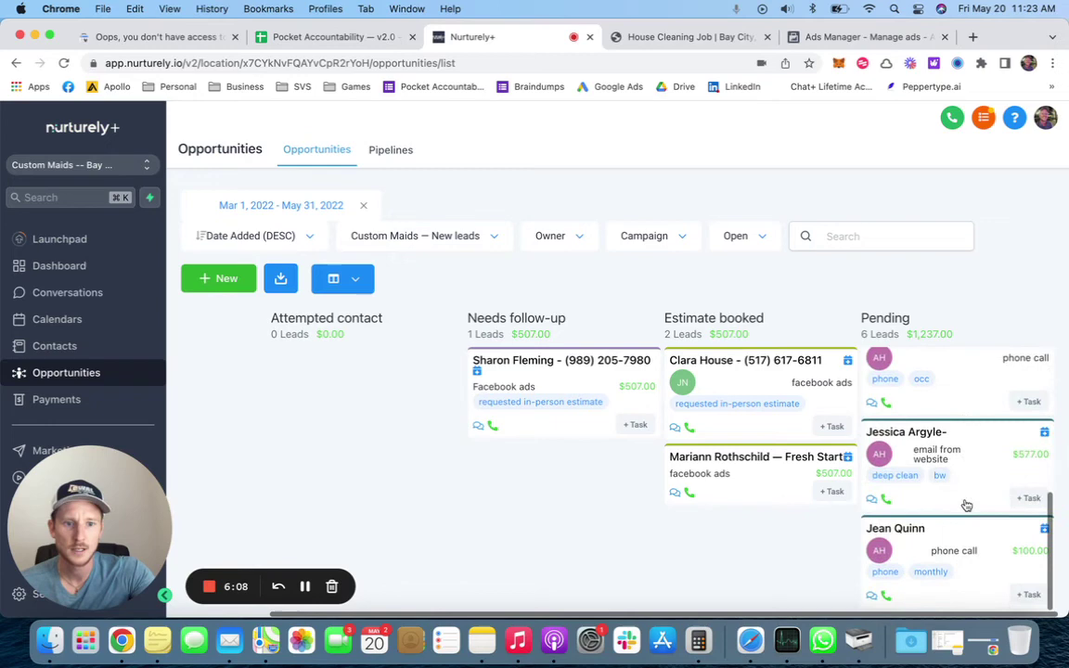
scroll(970, 487, "up", 2)
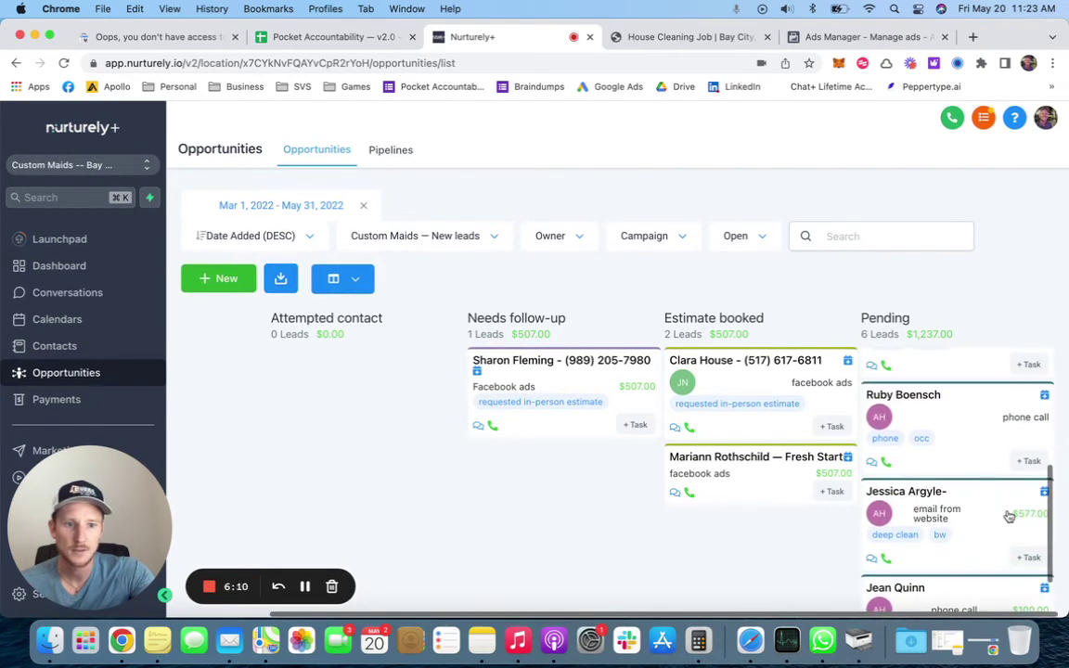
scroll(984, 479, "up", 10)
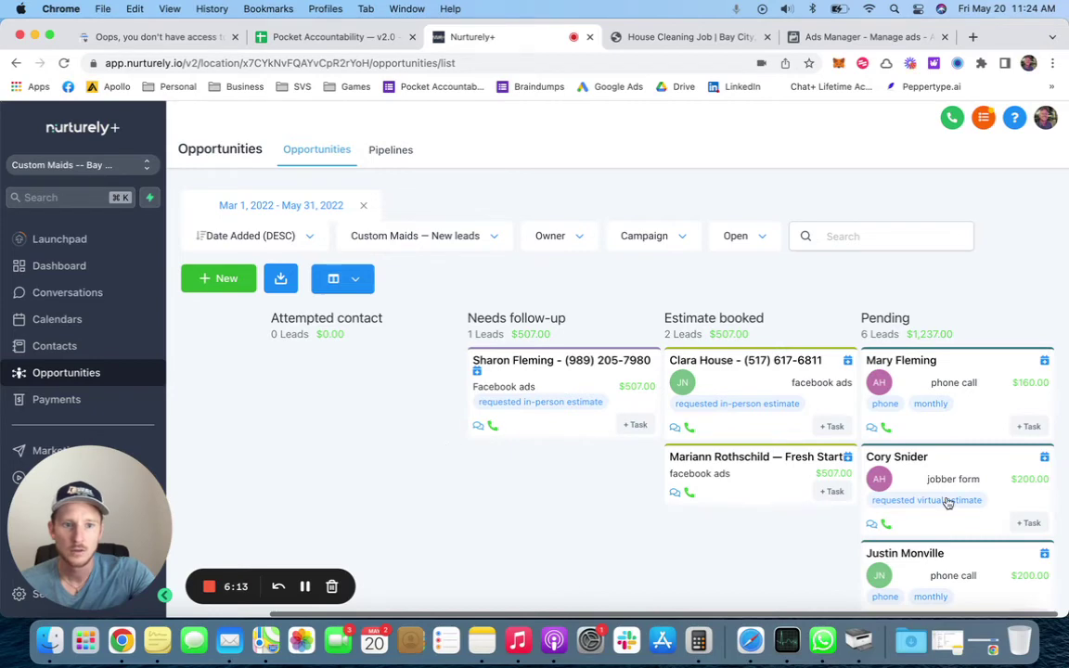
scroll(950, 504, "down", 10)
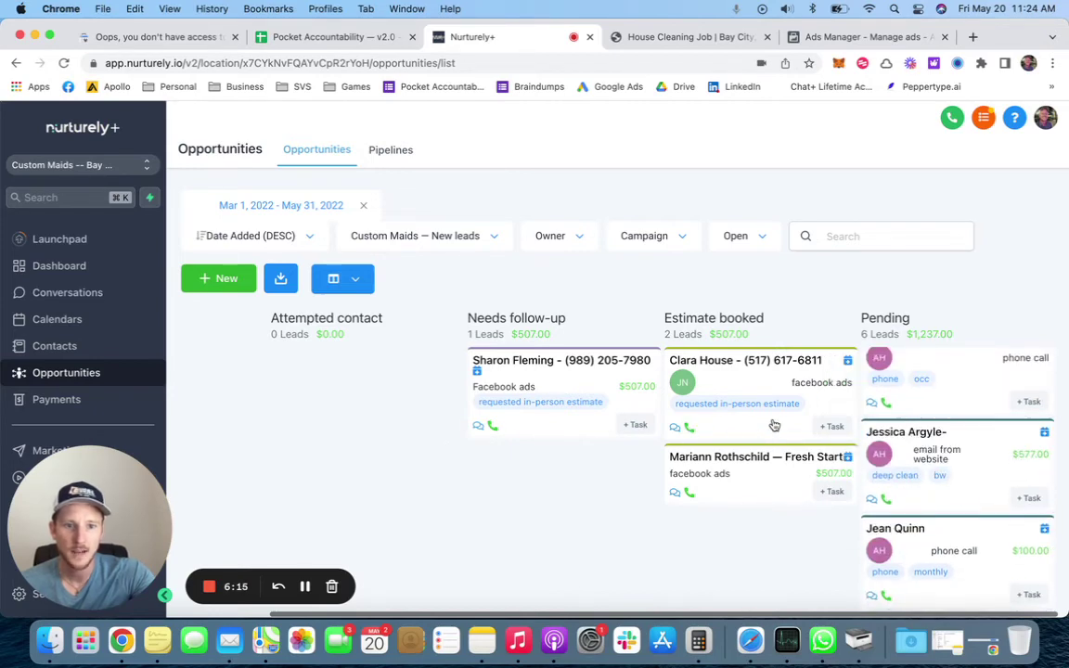